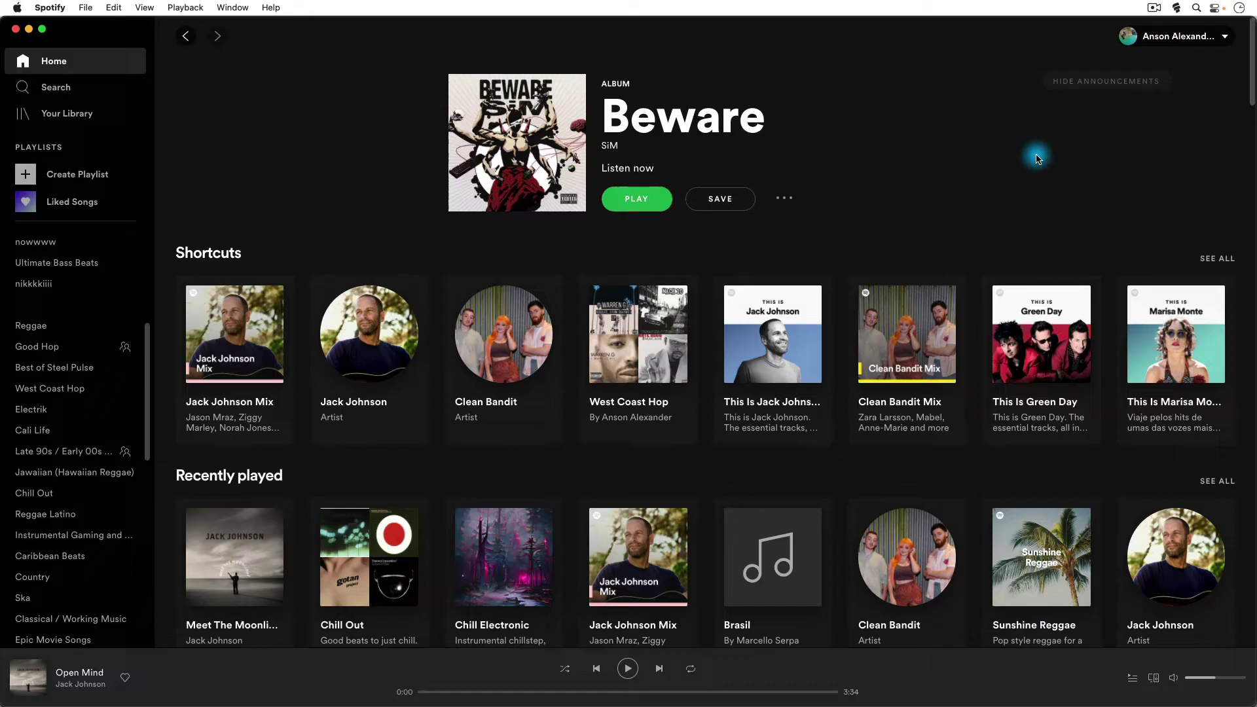
# - Open Settings from the account menu, where Autoplay of similar songs is off
pyautogui.click(1225, 43)
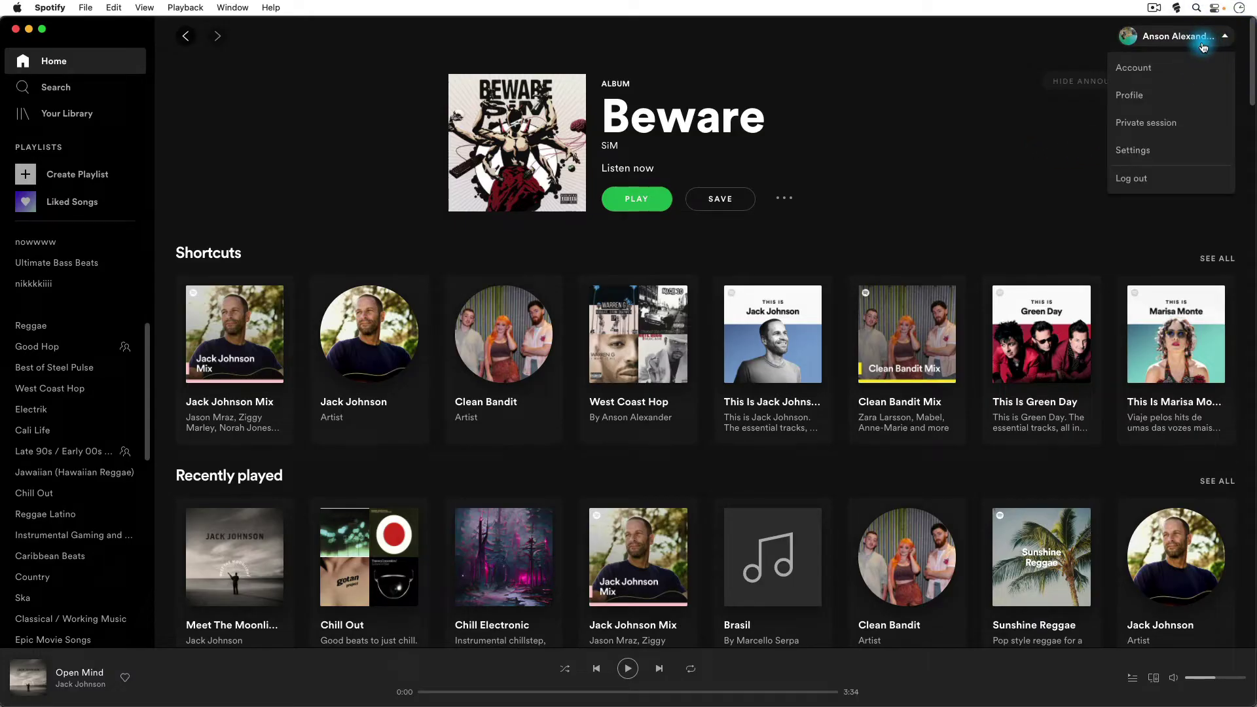
pyautogui.click(1174, 154)
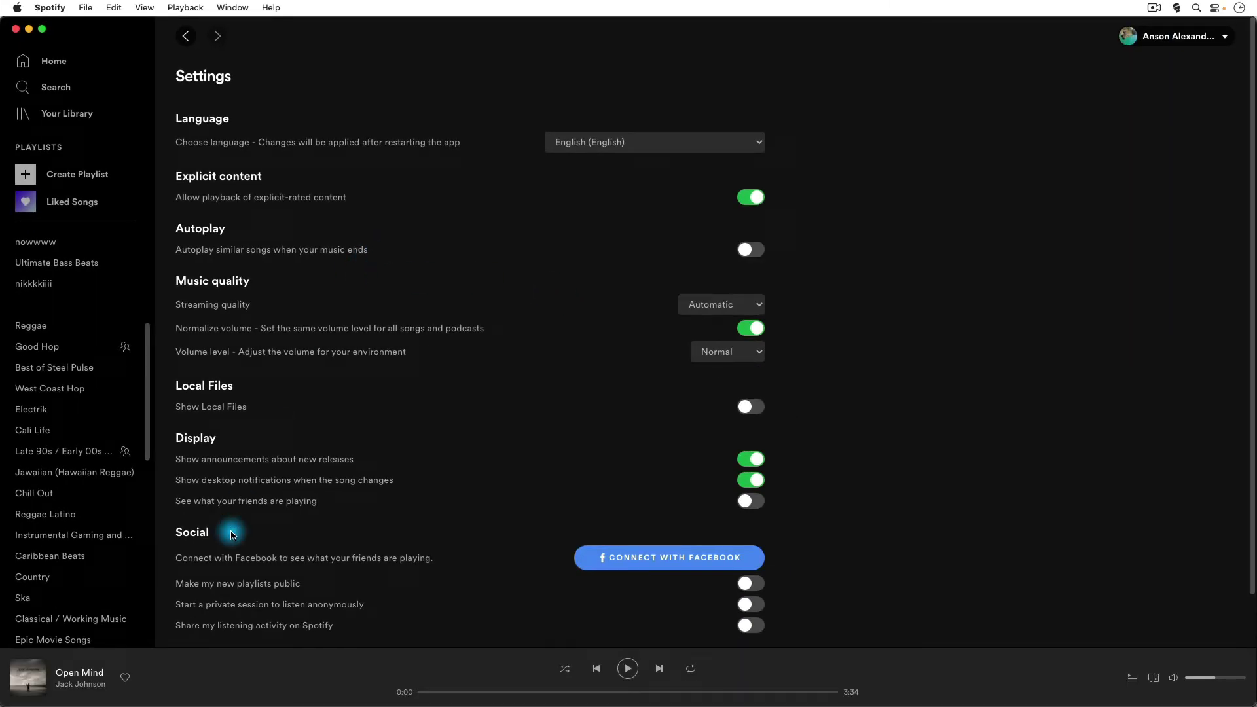
# - Play Any Wonder, the last track of Meet The Moonlight, from near its end
pyautogui.click(78, 675)
pyautogui.scroll(-3, 422, 467)
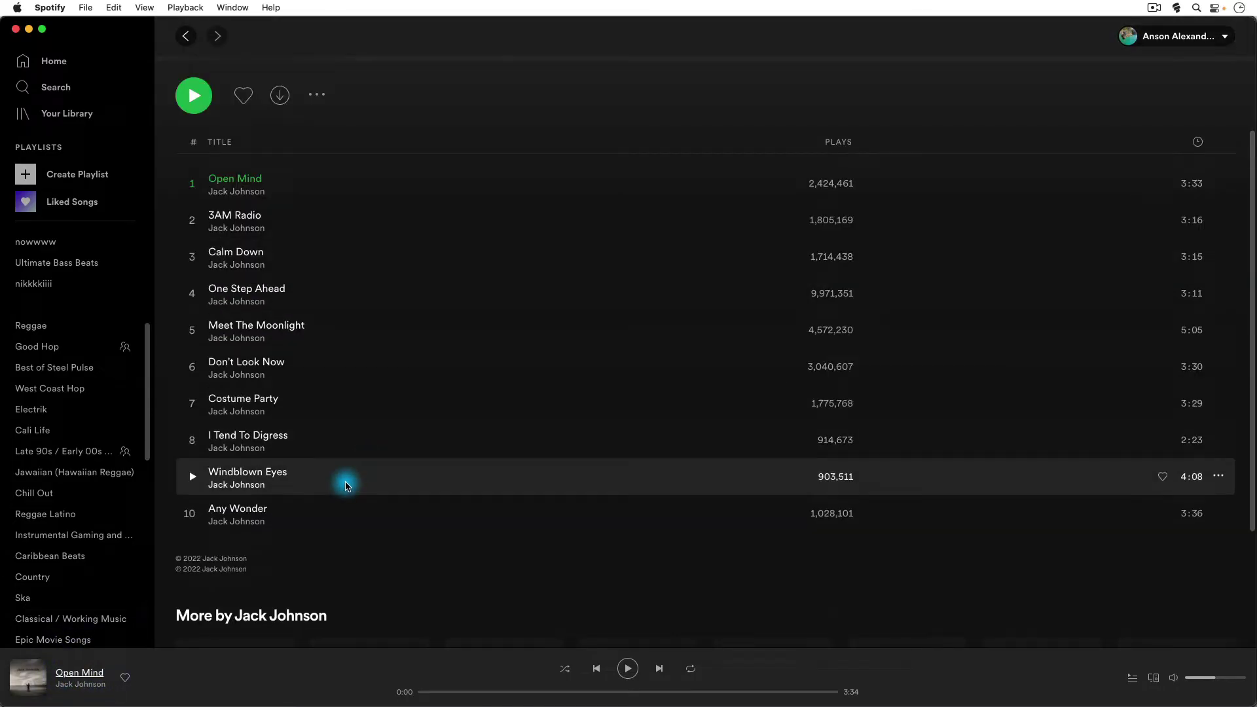
pyautogui.doubleClick(340, 512)
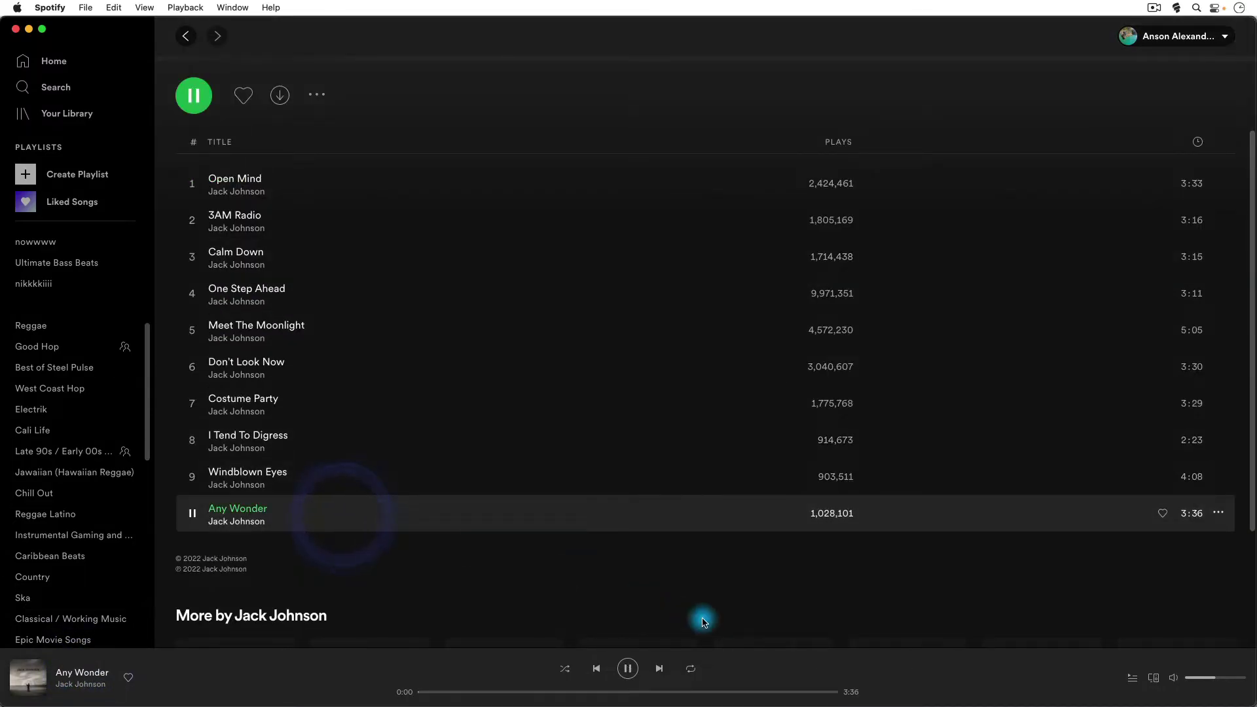
pyautogui.click(832, 692)
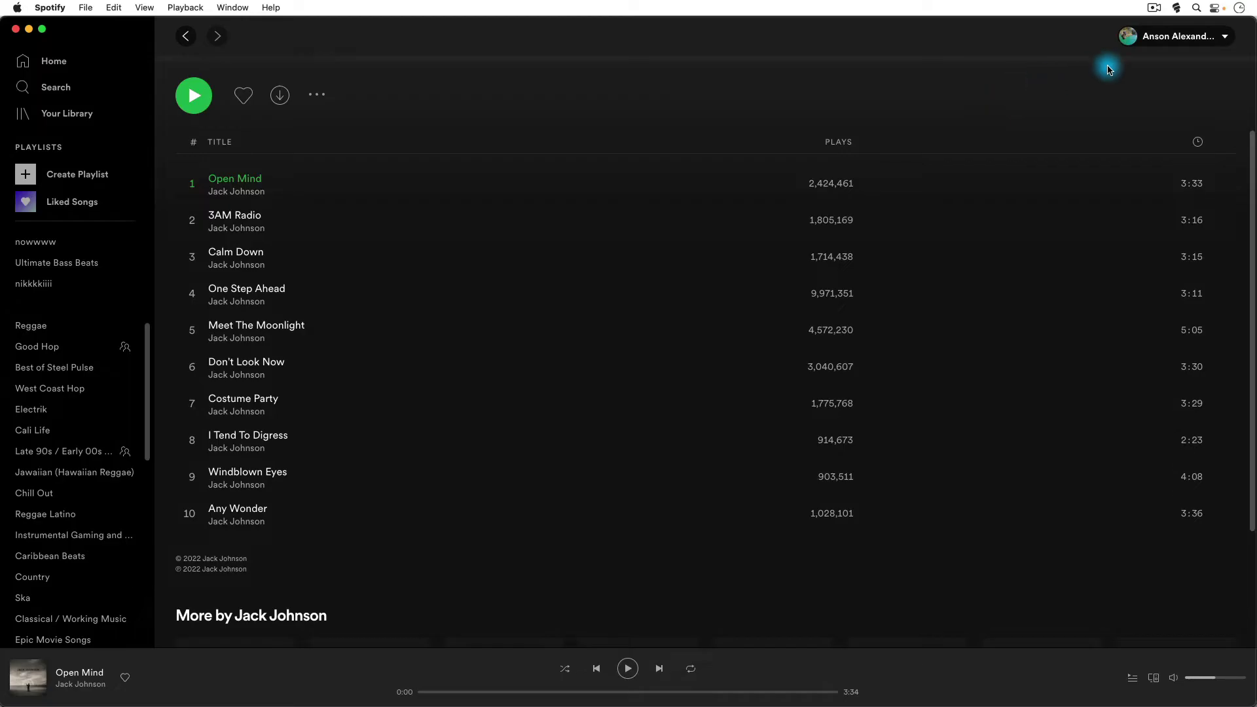
# - Switch on Autoplay of similar songs in Settings
pyautogui.click(1224, 37)
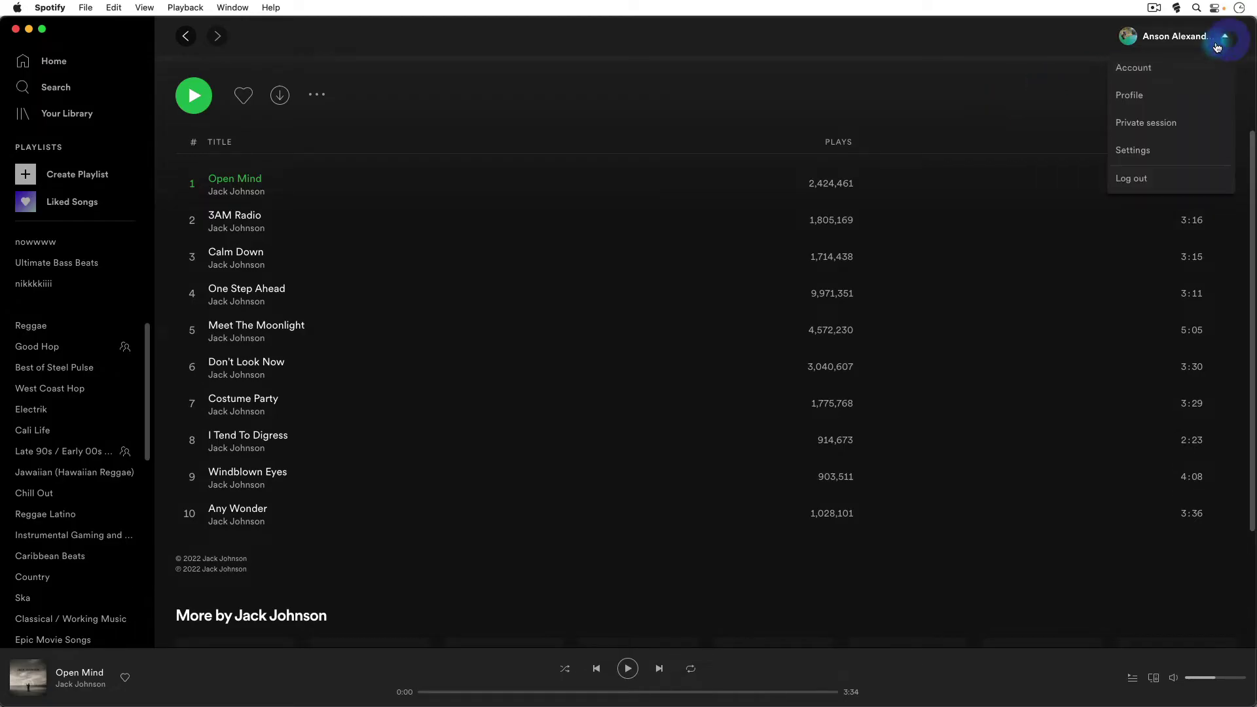
pyautogui.click(1148, 150)
pyautogui.click(749, 252)
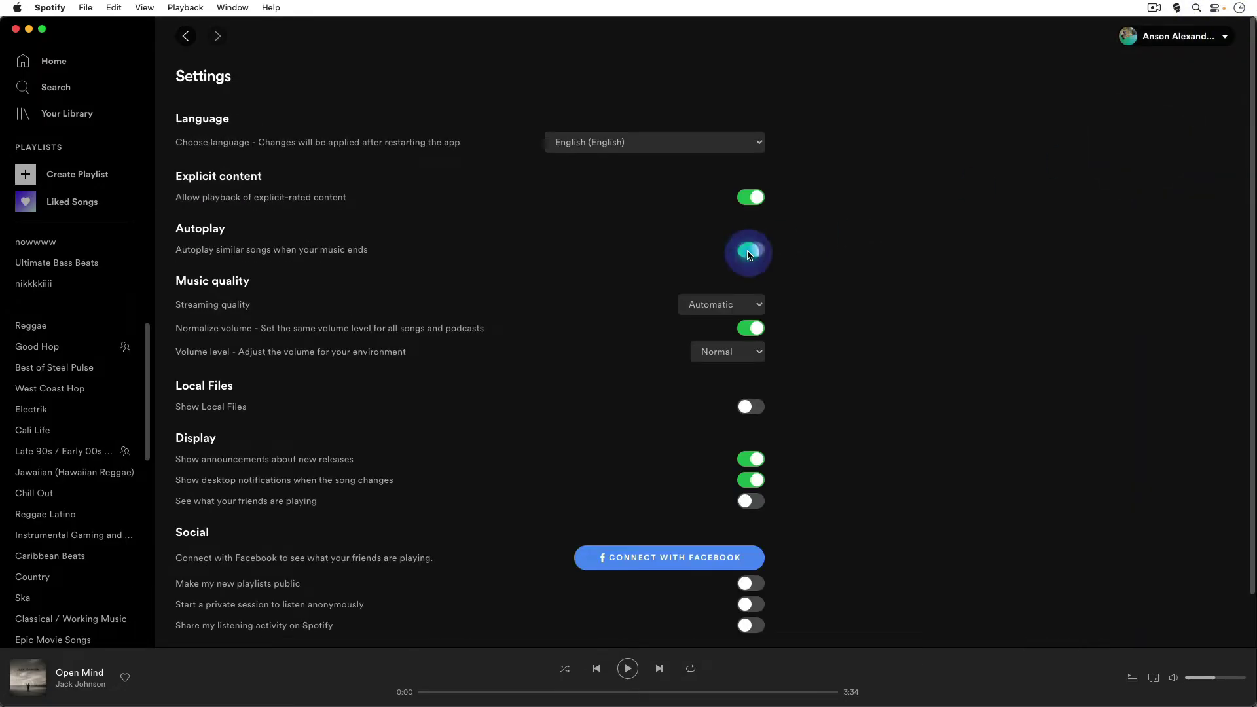
# - Replay Any Wonder near its end, then pause the autoplayed No One Left to Blame
pyautogui.click(85, 675)
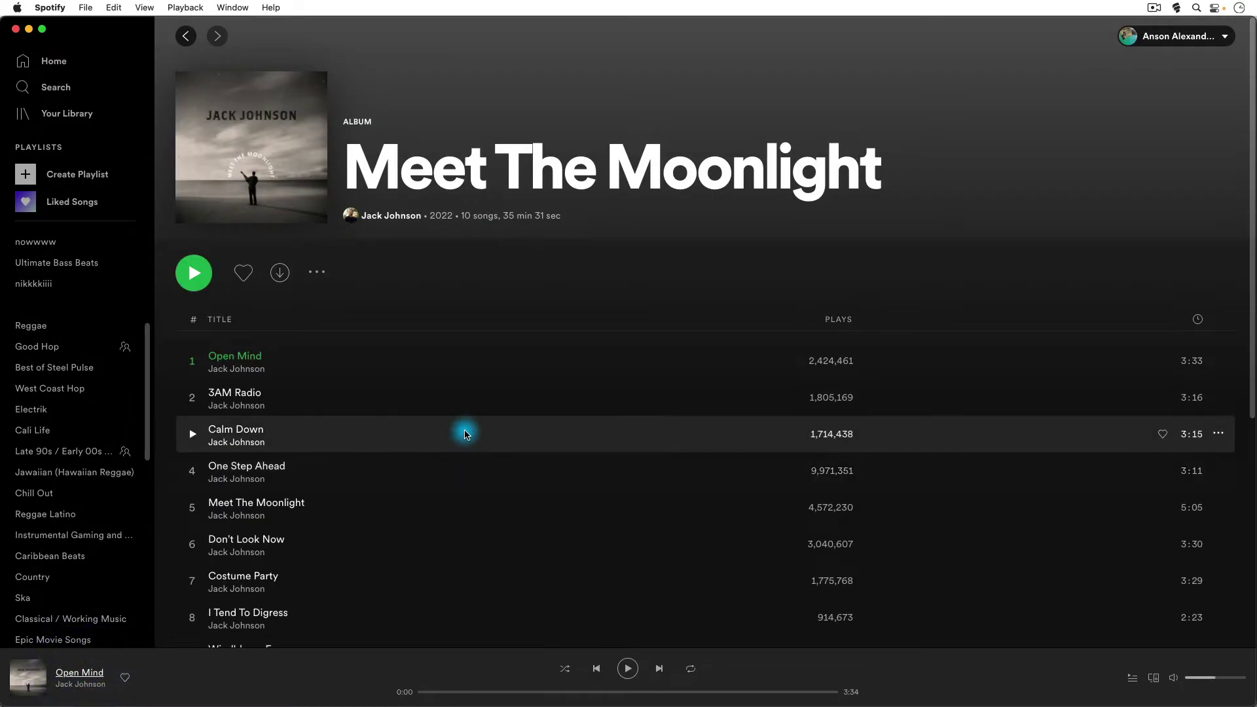
pyautogui.scroll(-3, 462, 432)
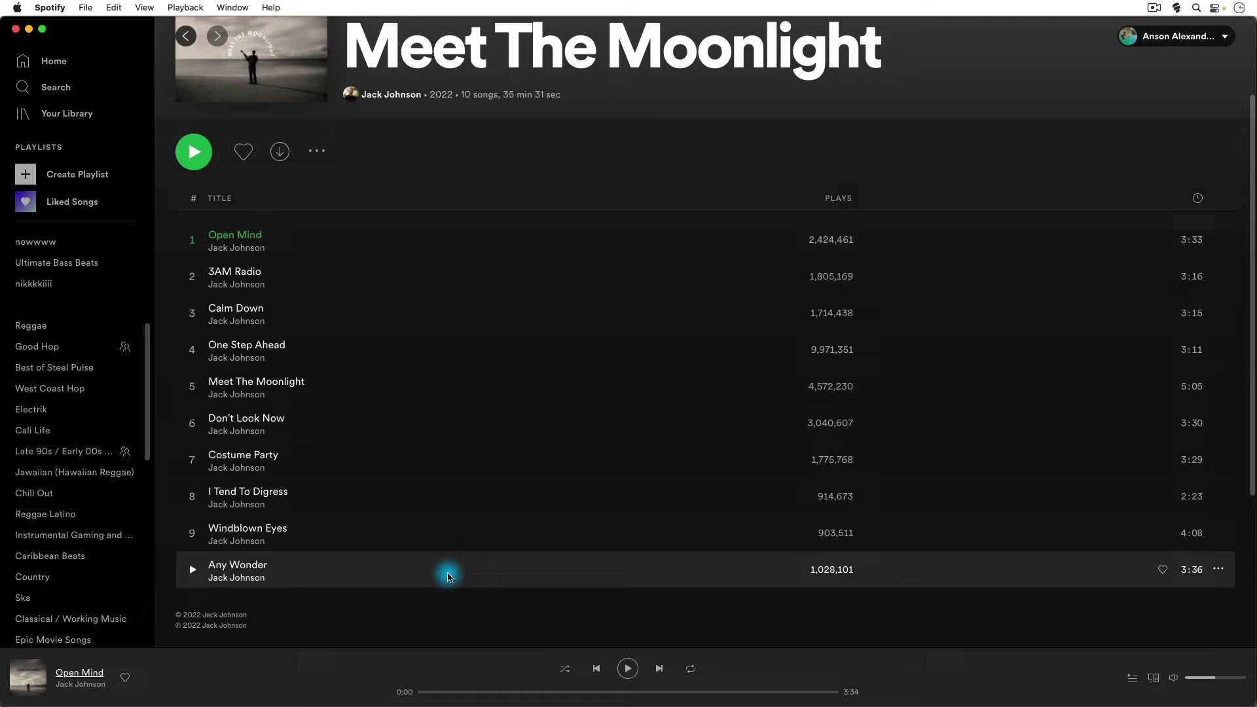
pyautogui.click(191, 568)
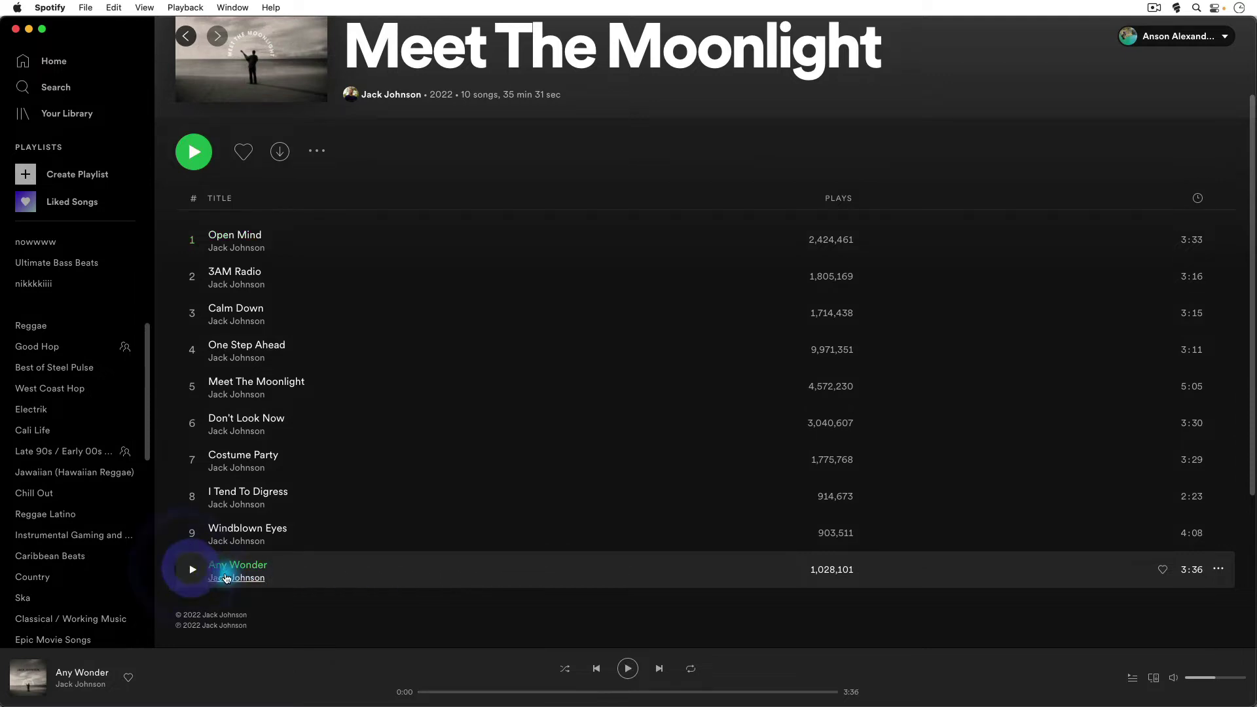
pyautogui.click(832, 696)
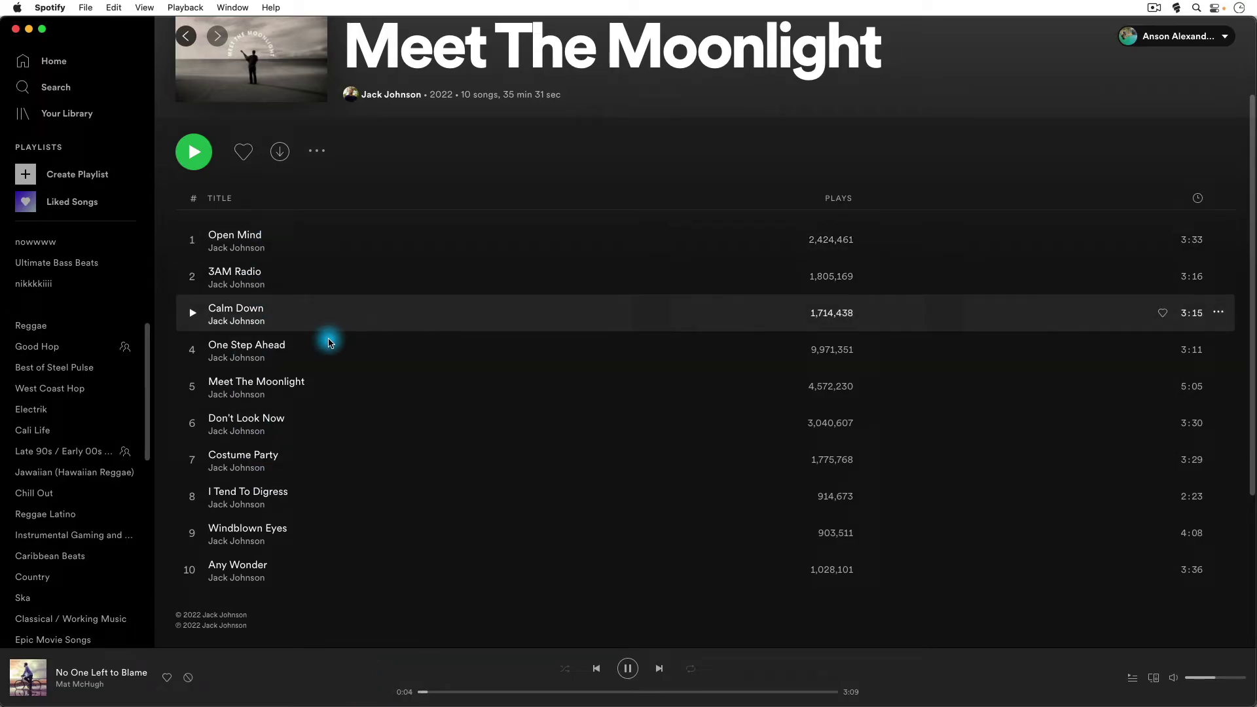
pyautogui.click(629, 669)
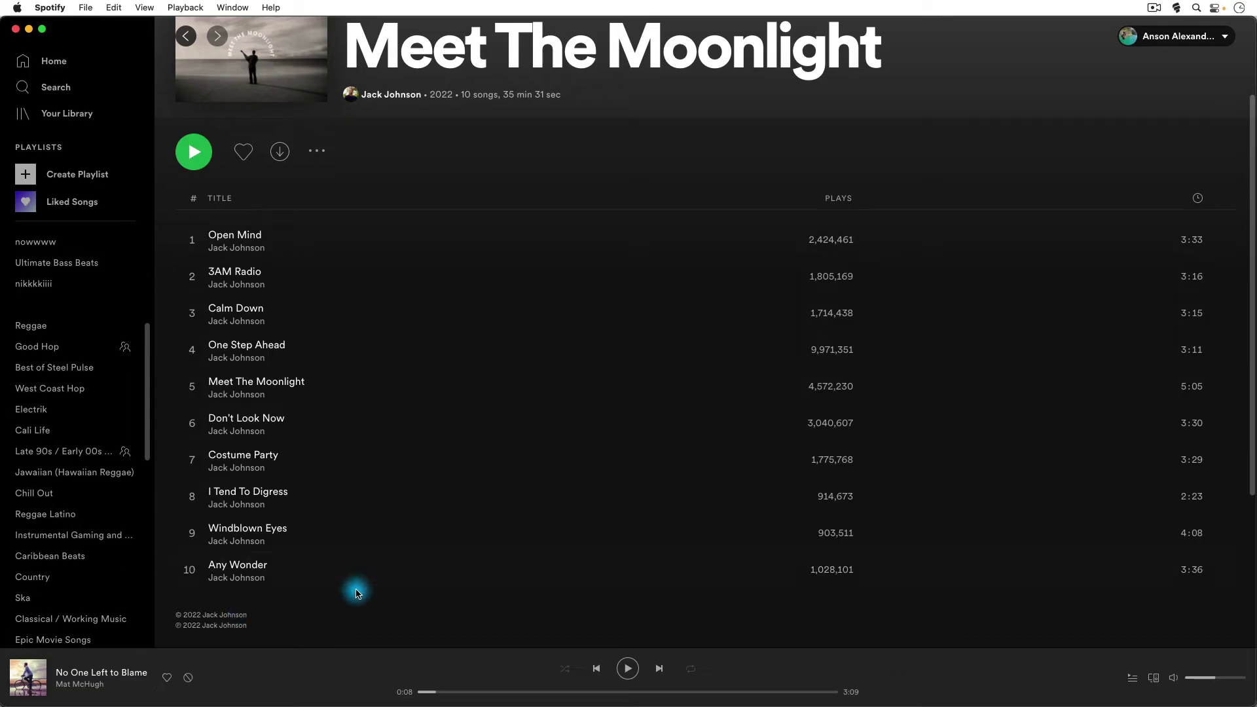
pyautogui.moveTo(766, 349)
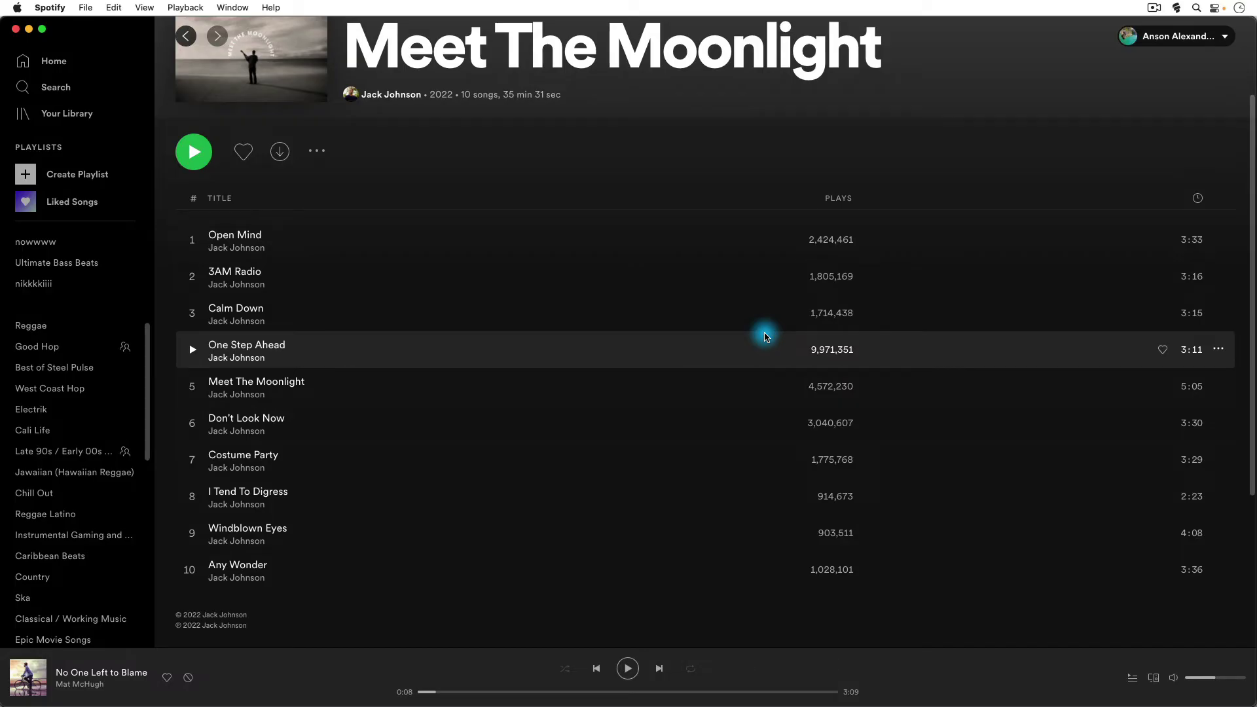
pyautogui.scroll(3, 764, 337)
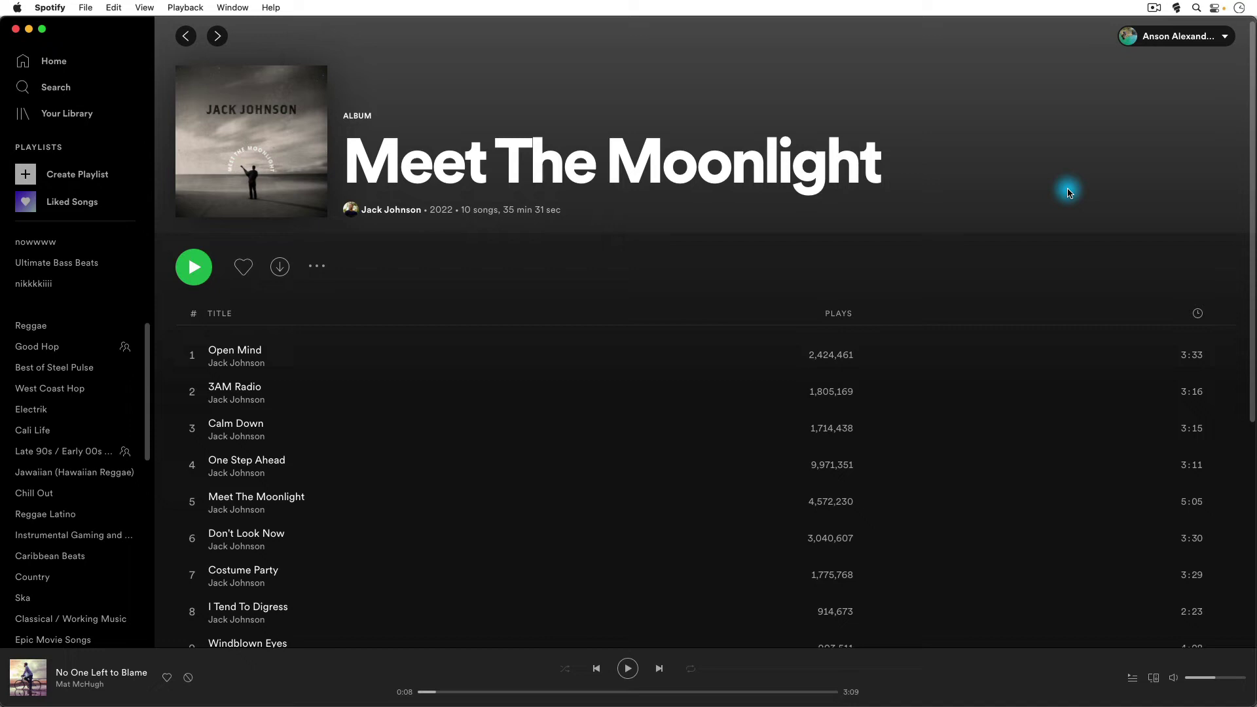
pyautogui.click(1217, 37)
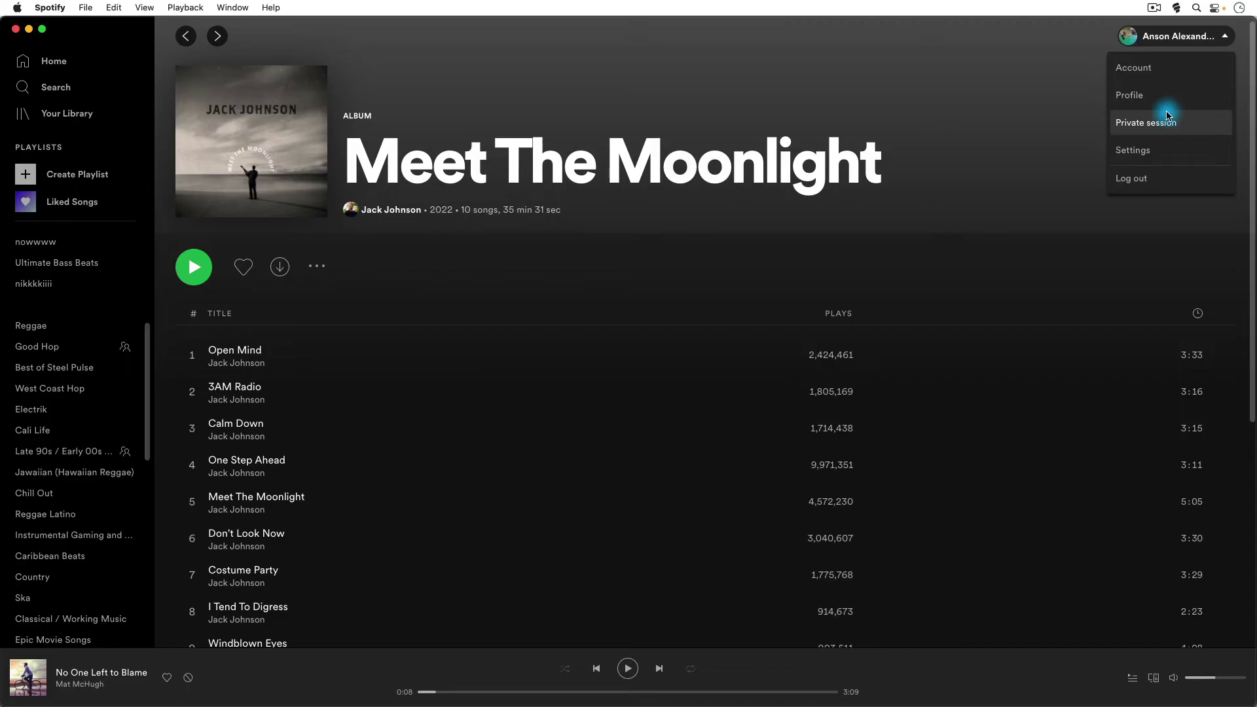
# - Dismiss the account menu and open About Spotify, showing version 1.1.94.872 available
pyautogui.click(755, 90)
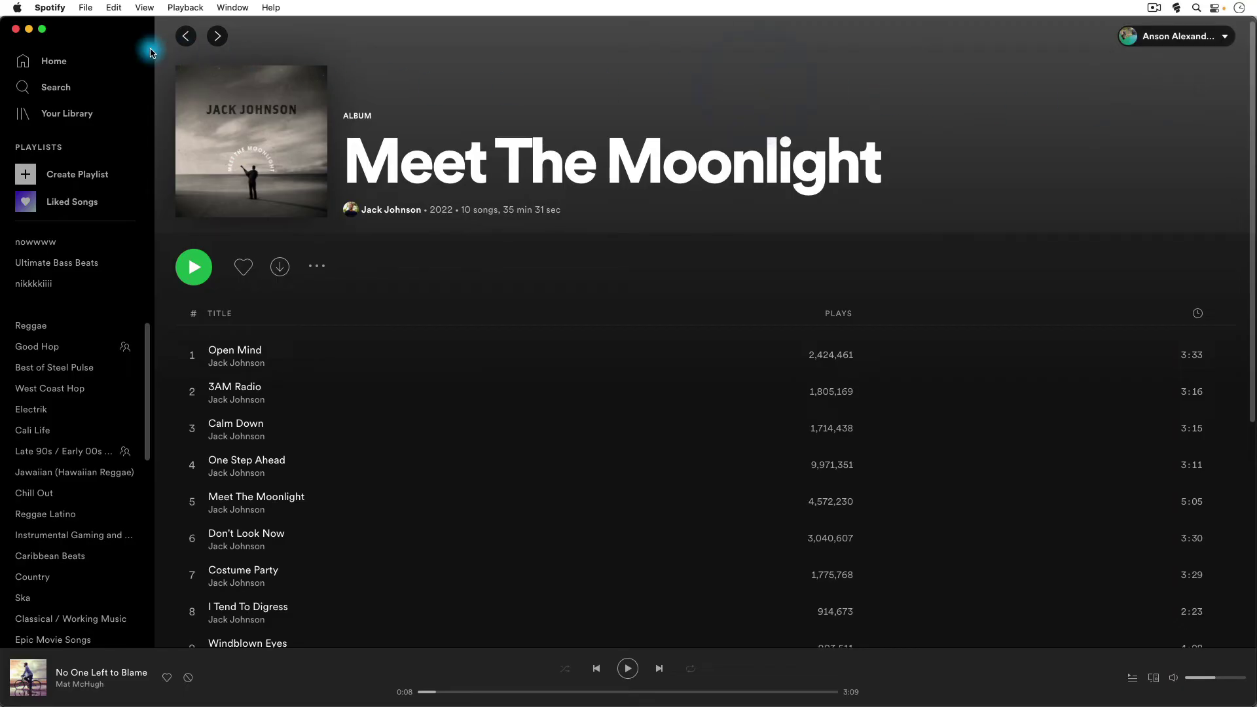
pyautogui.click(56, 7)
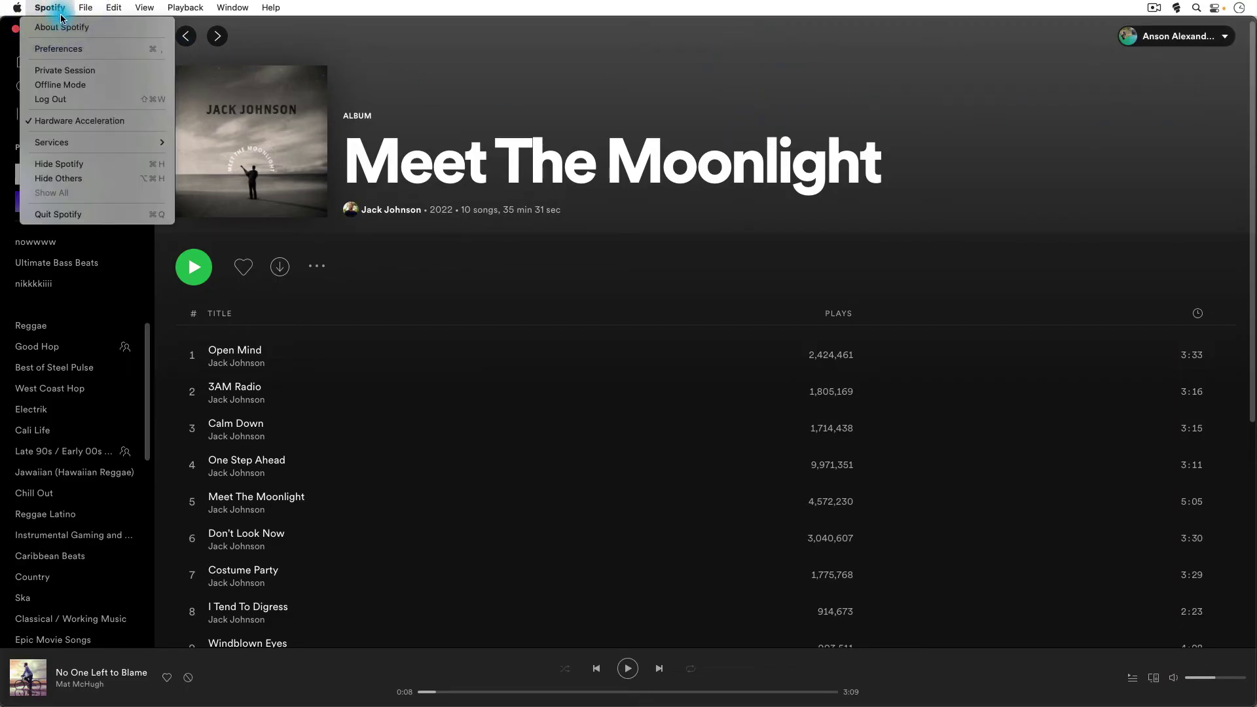
pyautogui.click(96, 29)
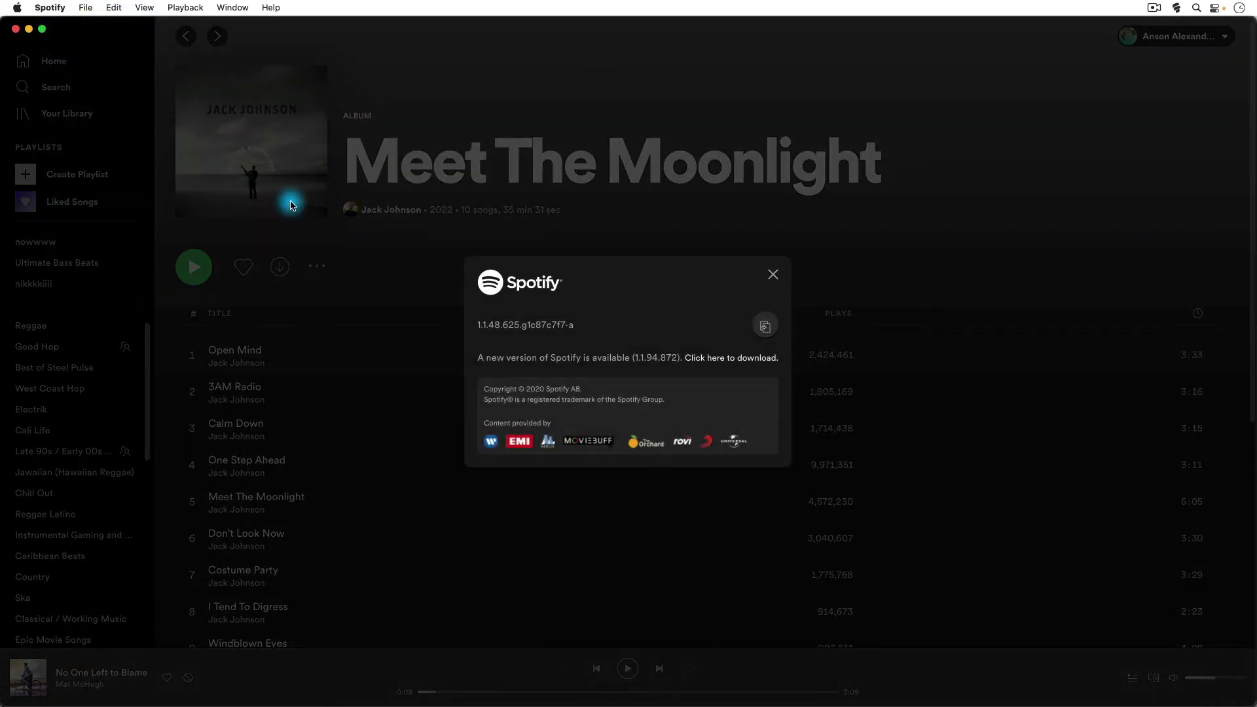